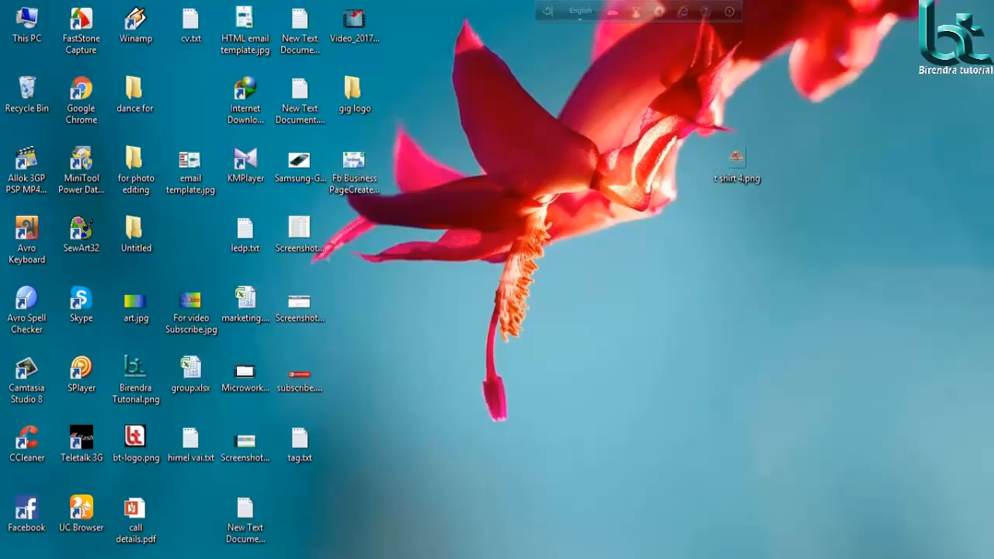
# Switch to Photoshop and create a blank 1000 × 1000 pixel document at 300 pixels/inch in RGB Color
pyautogui.click(342, 558)
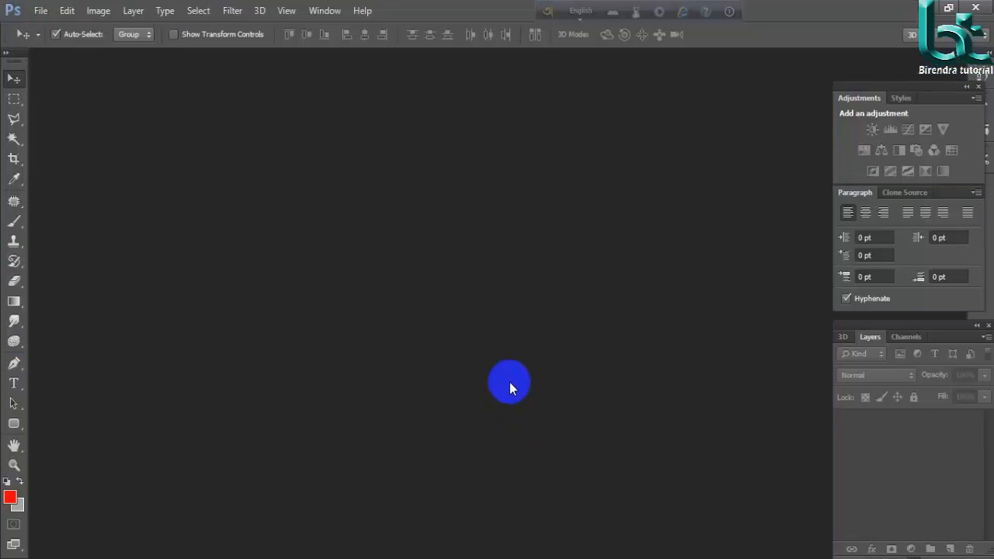
pyautogui.hotkey('ctrl', 'n')
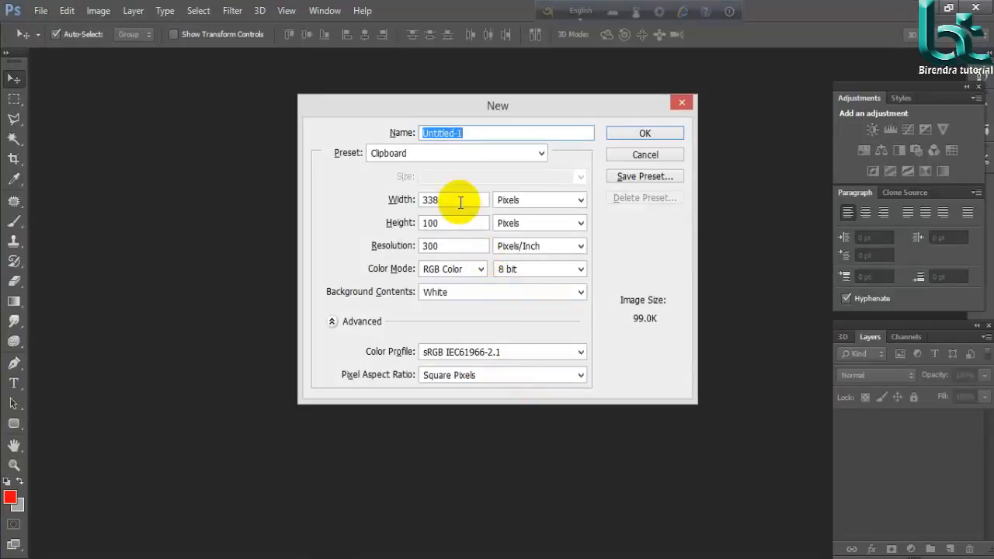
pyautogui.moveTo(459, 202); pyautogui.dragTo(394, 193)
pyautogui.write('1000')
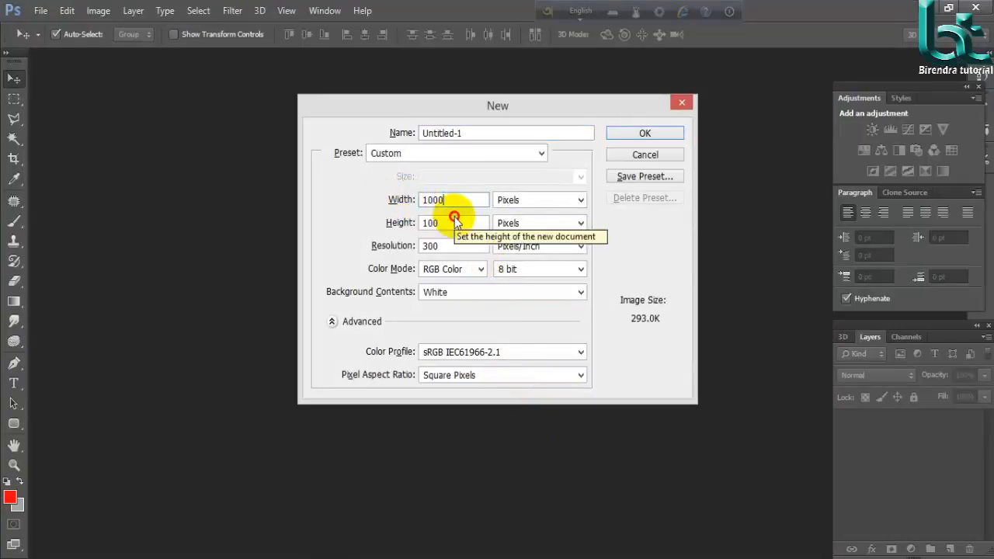
pyautogui.moveTo(456, 223); pyautogui.dragTo(418, 227)
pyautogui.write('1')
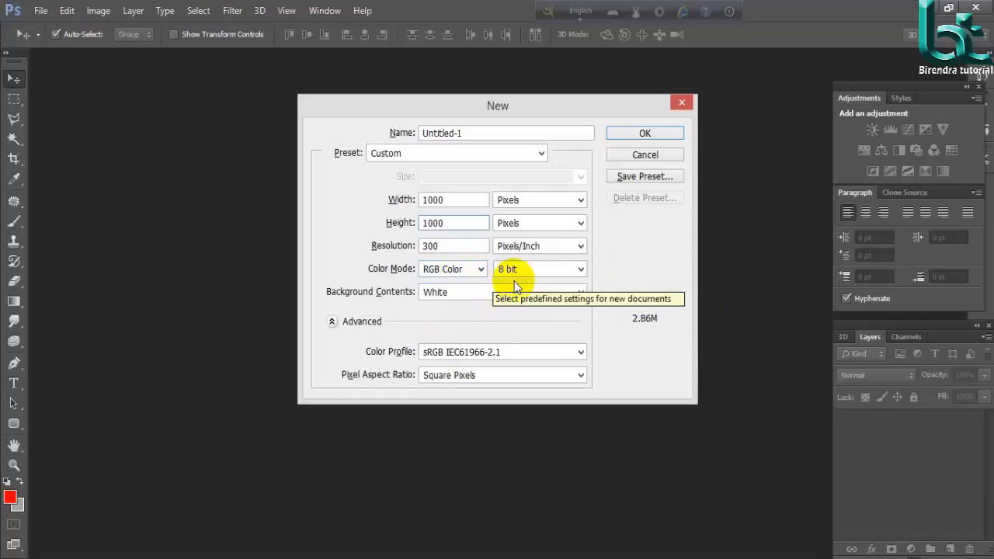
pyautogui.click(656, 126)
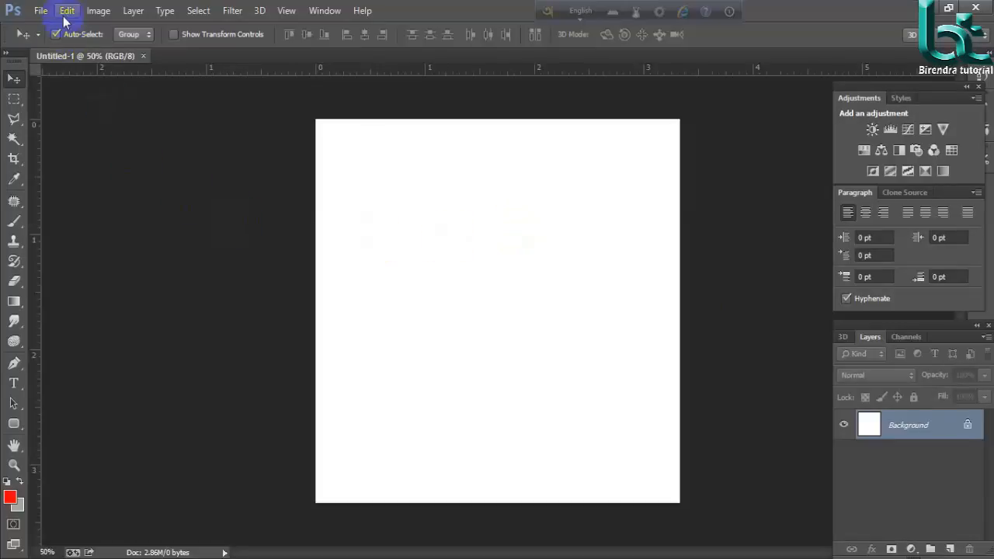
pyautogui.click(68, 12)
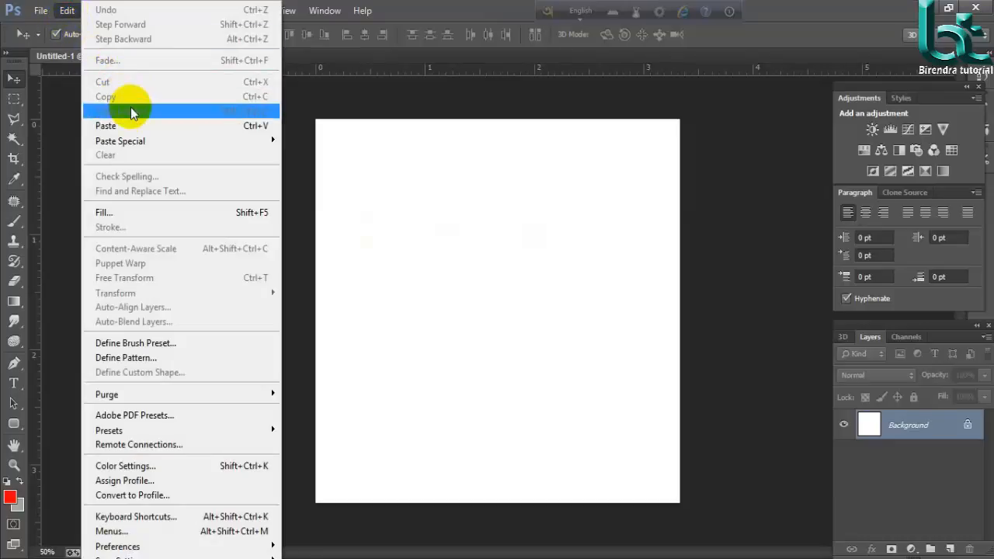
pyautogui.click(402, 11)
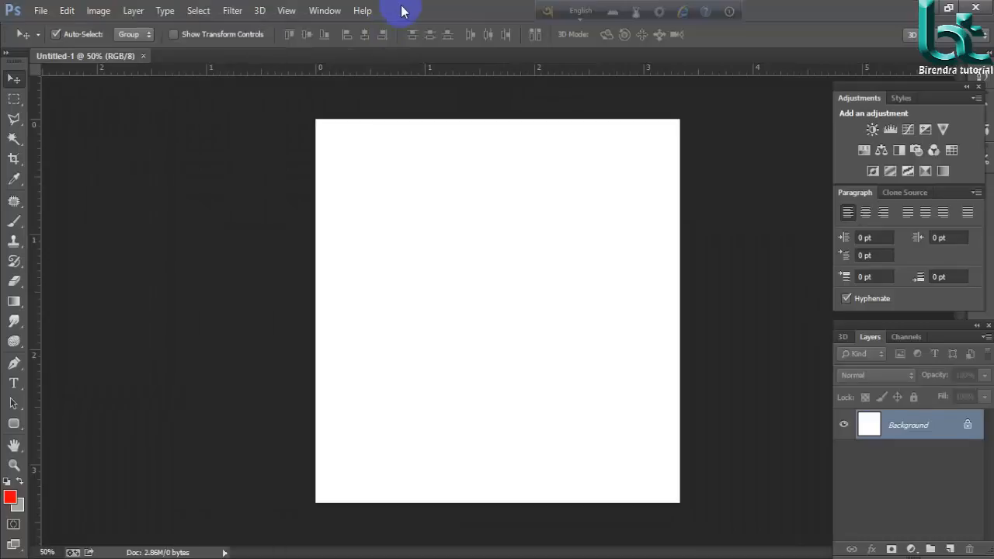
# Add a red 10 pt text layer containing a first name in the upper part of the canvas
pyautogui.click(16, 384)
pyautogui.click(392, 182)
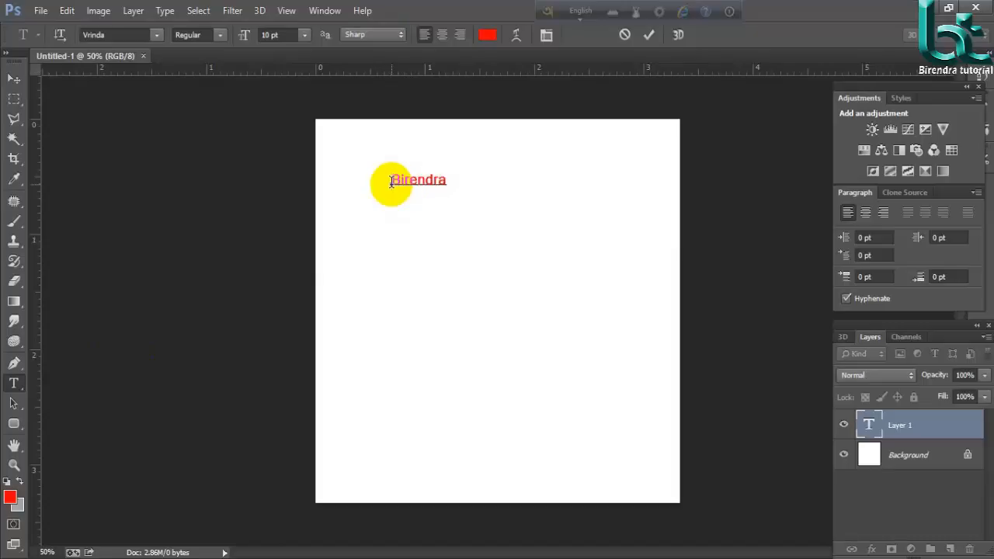
pyautogui.click(12, 80)
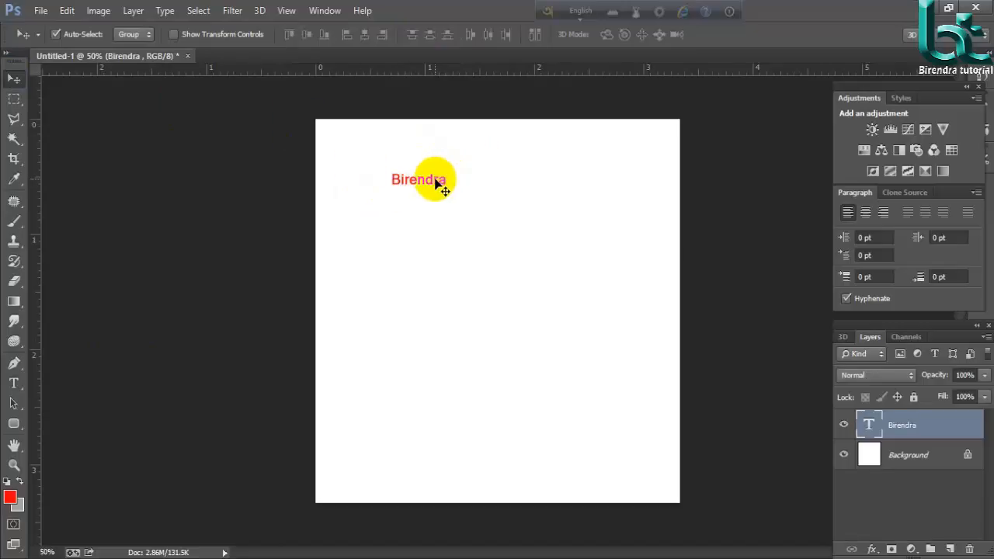
# Select the whole name in the upper text layer, without trailing spaces, and copy it
pyautogui.click(65, 10)
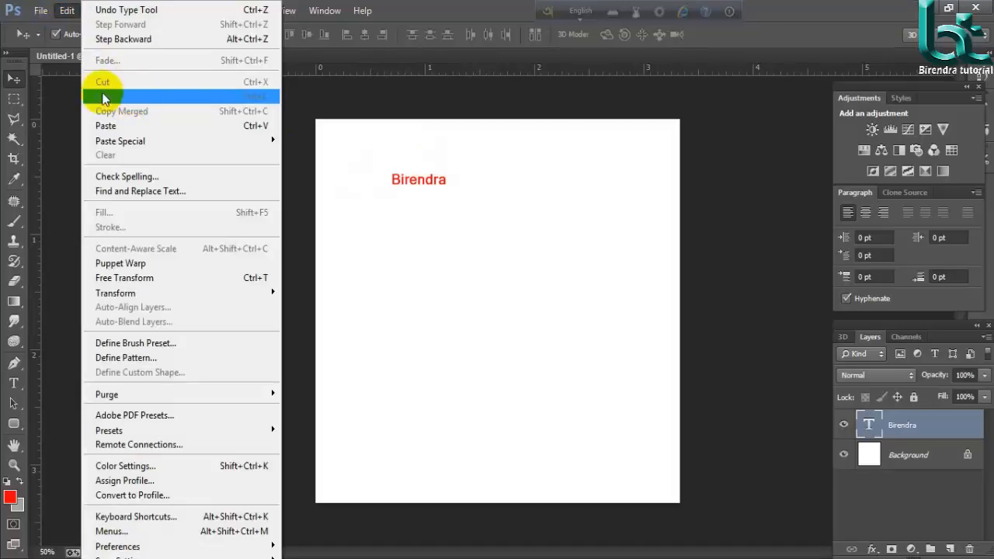
pyautogui.click(13, 382)
pyautogui.doubleClick(413, 189)
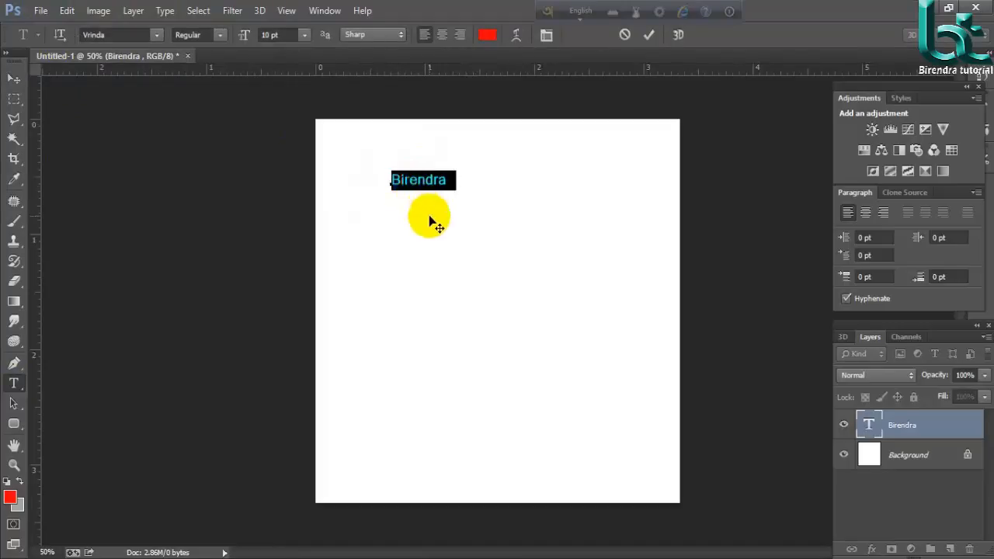
pyautogui.click(454, 179)
pyautogui.moveTo(449, 181); pyautogui.dragTo(386, 187)
pyautogui.hotkey('ctrl', 'c')
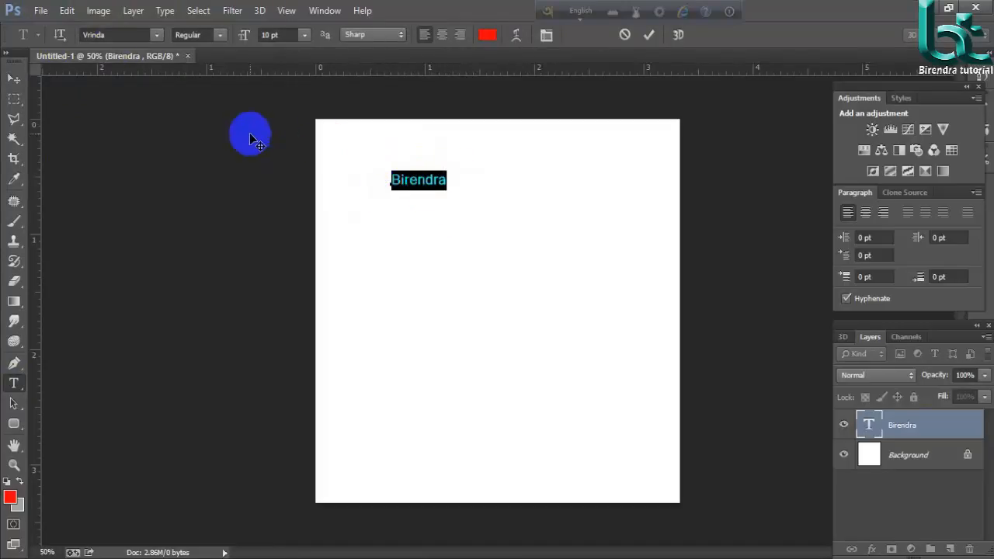
pyautogui.click(67, 11)
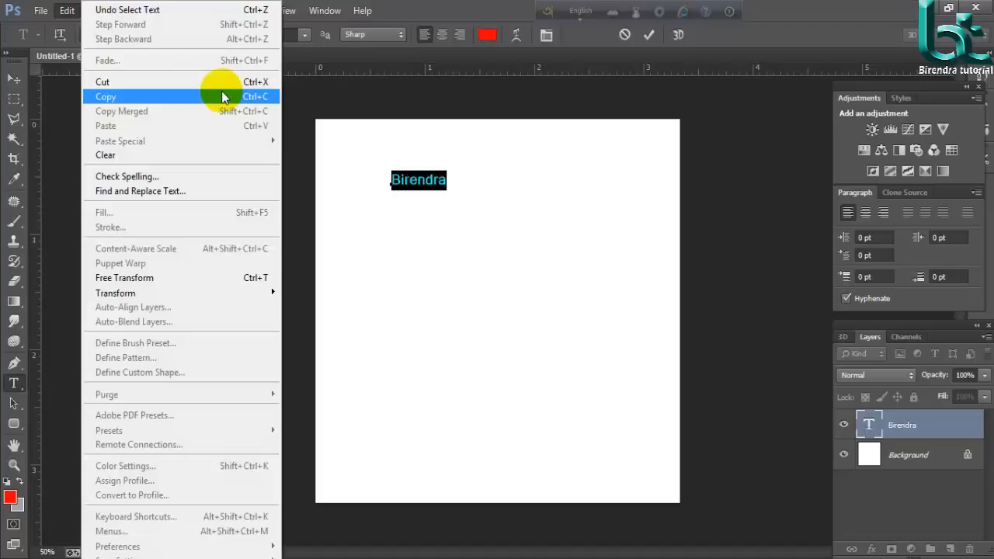
pyautogui.click(449, 97)
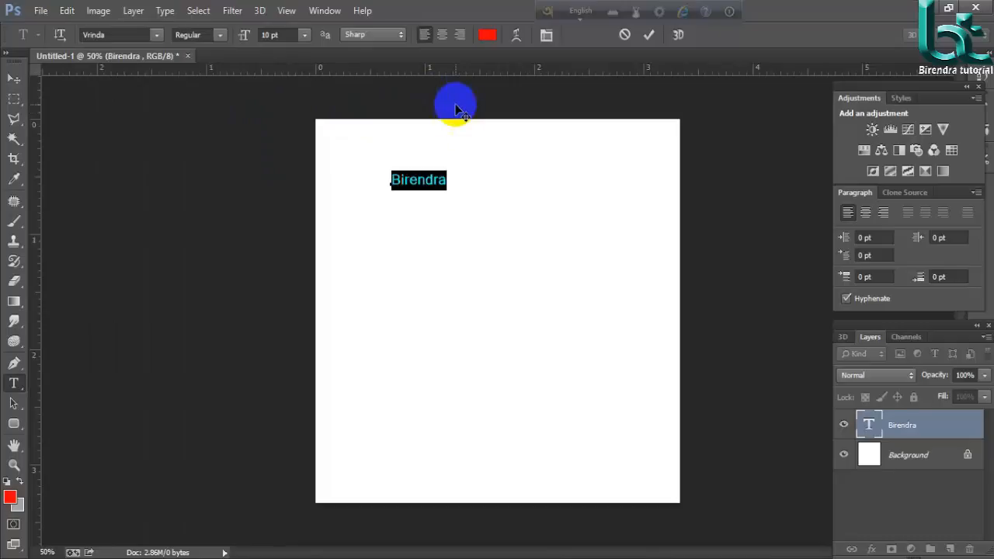
# Paste a second copy of the name after the first on the same text line, separated by spaces
pyautogui.press('ctrl')
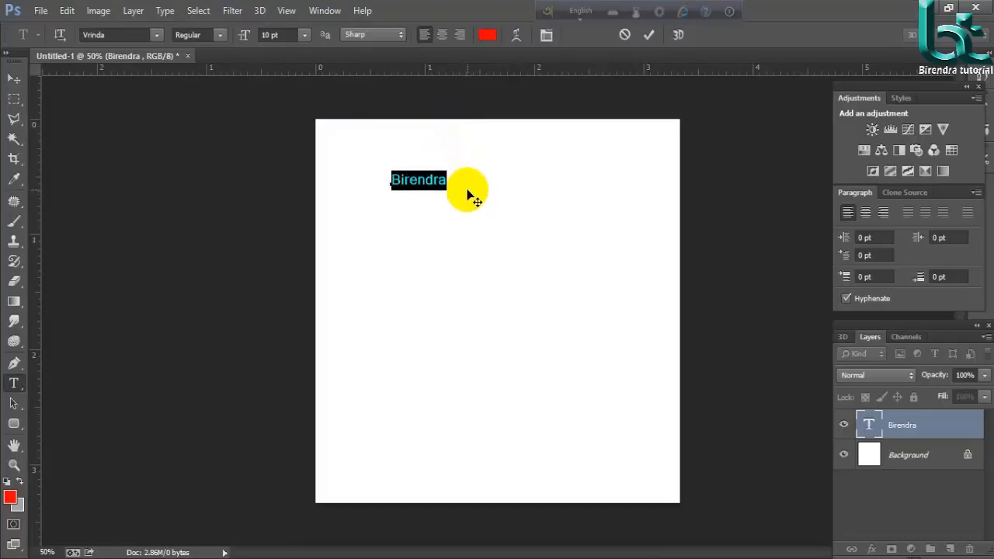
pyautogui.click(449, 177)
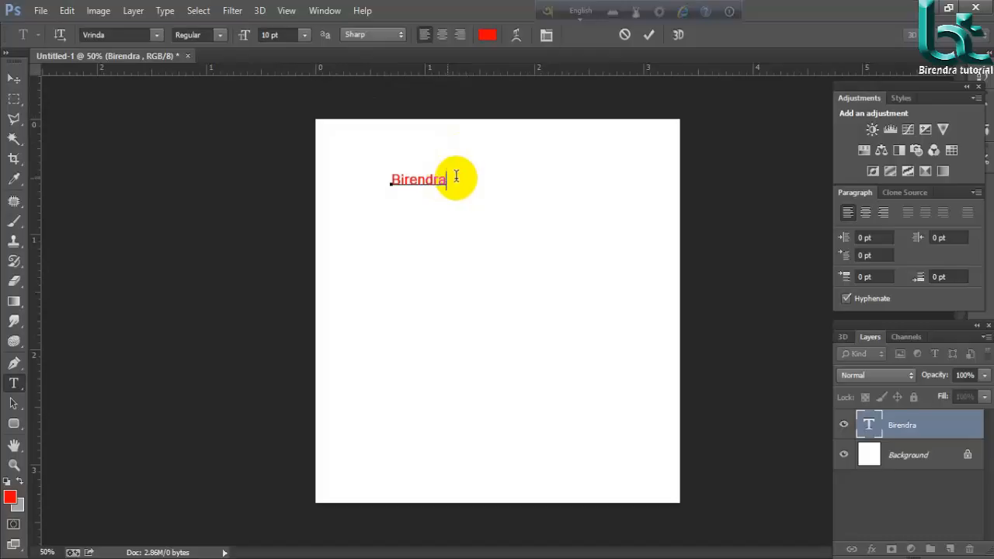
pyautogui.press('ctrl')
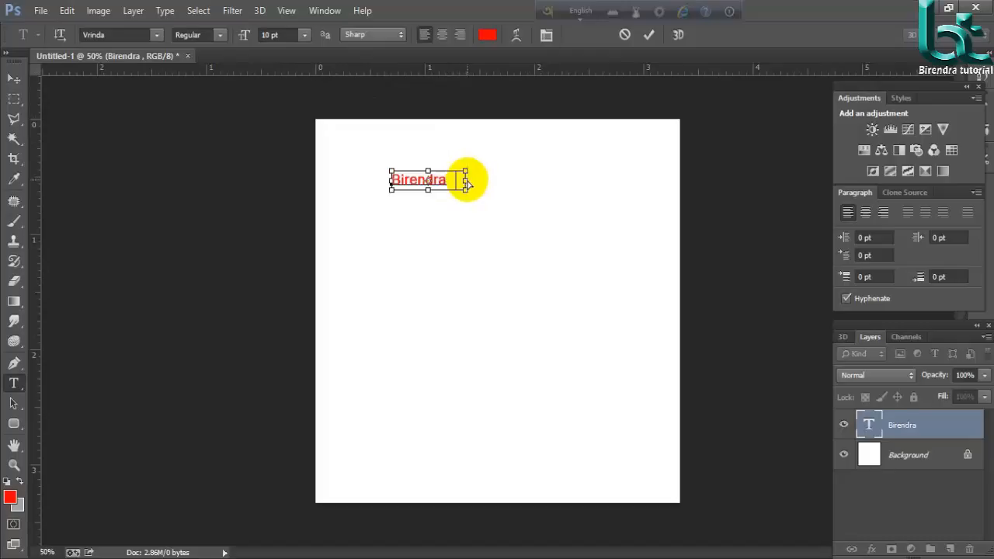
pyautogui.hotkey('ctrl', 'v')
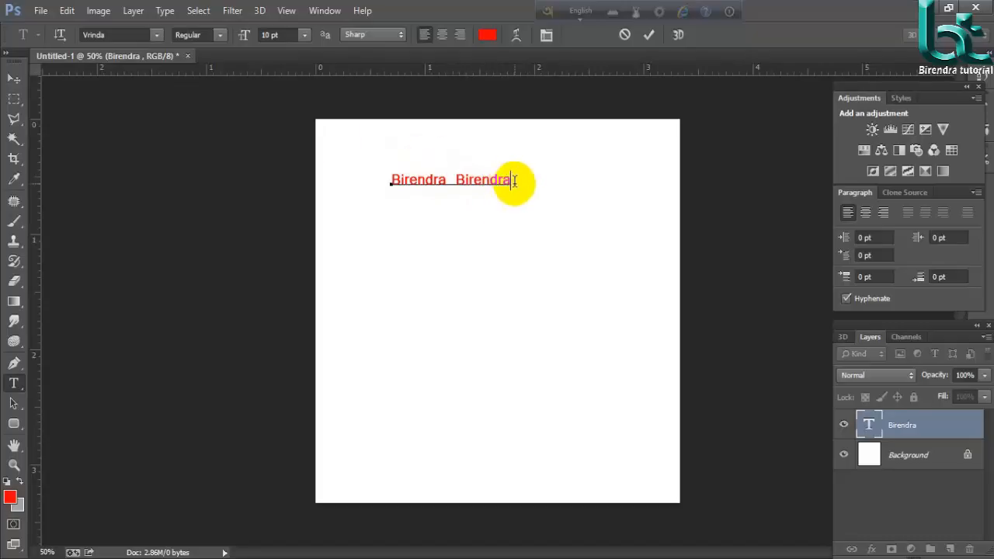
# Cut the pasted second name out of the upper text line and commit the text edit
pyautogui.moveTo(512, 179); pyautogui.dragTo(459, 182)
pyautogui.hotkey('ctrl', 'c')
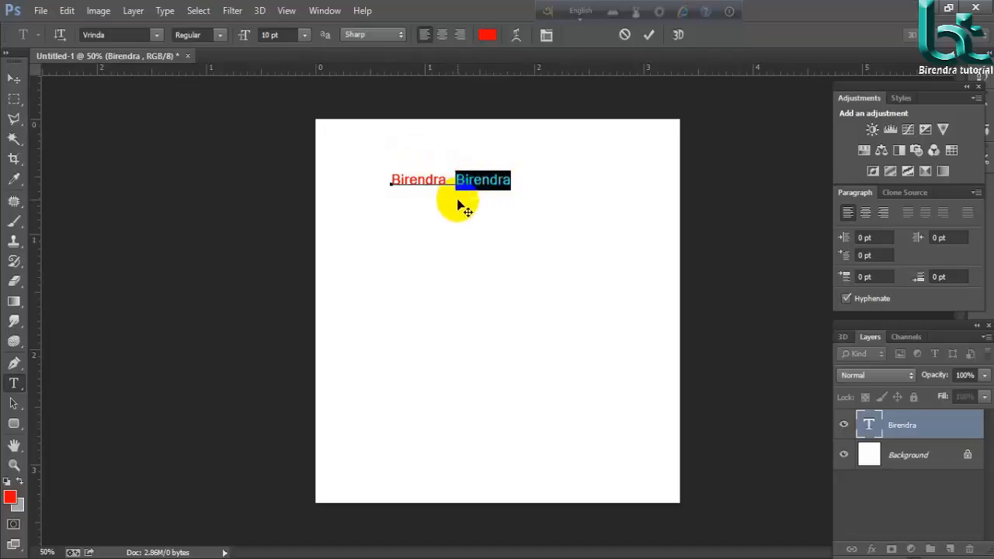
pyautogui.press('ctrl')
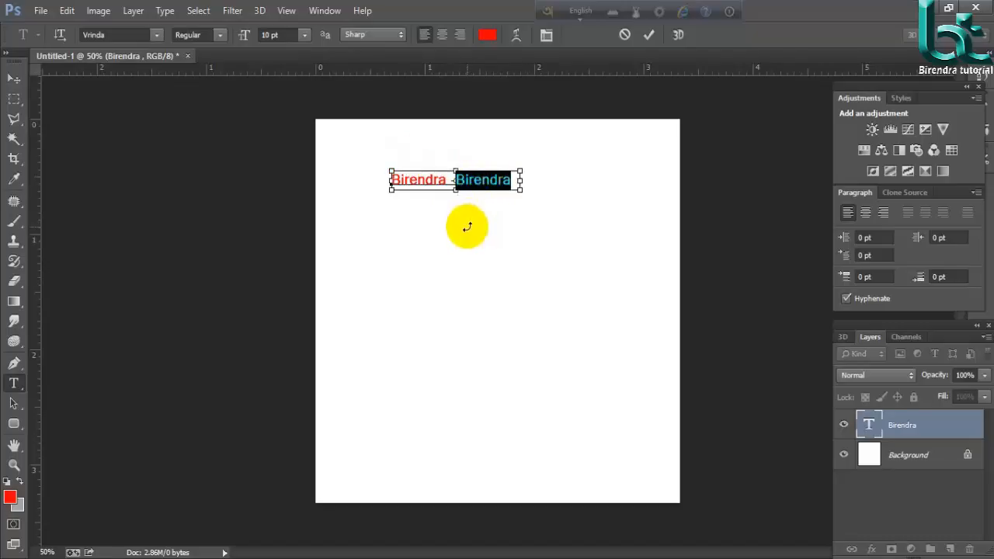
pyautogui.press('BackSpace')
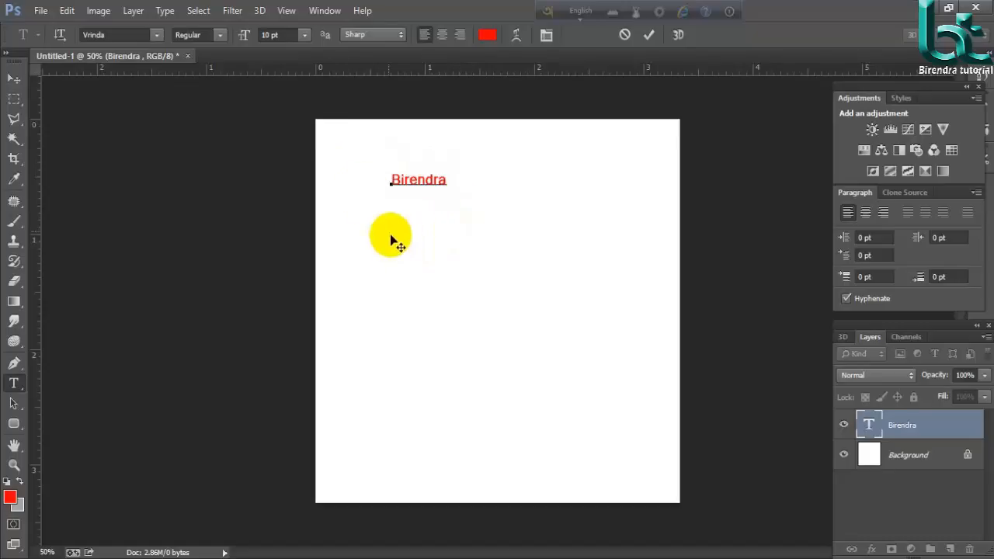
pyautogui.click(14, 79)
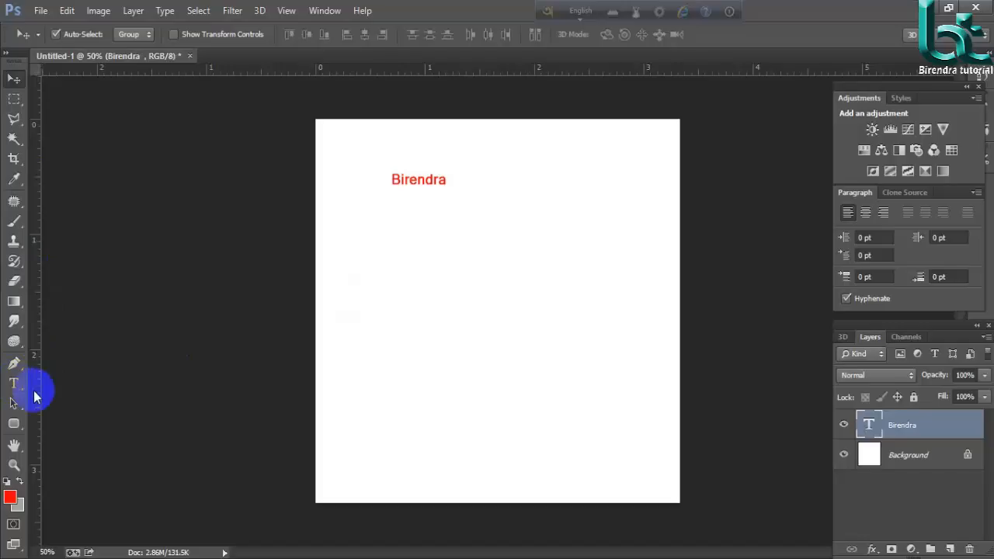
# Paste the name as a separate text layer below the canvas's middle, near the side edge, and commit it
pyautogui.click(14, 383)
pyautogui.click(363, 346)
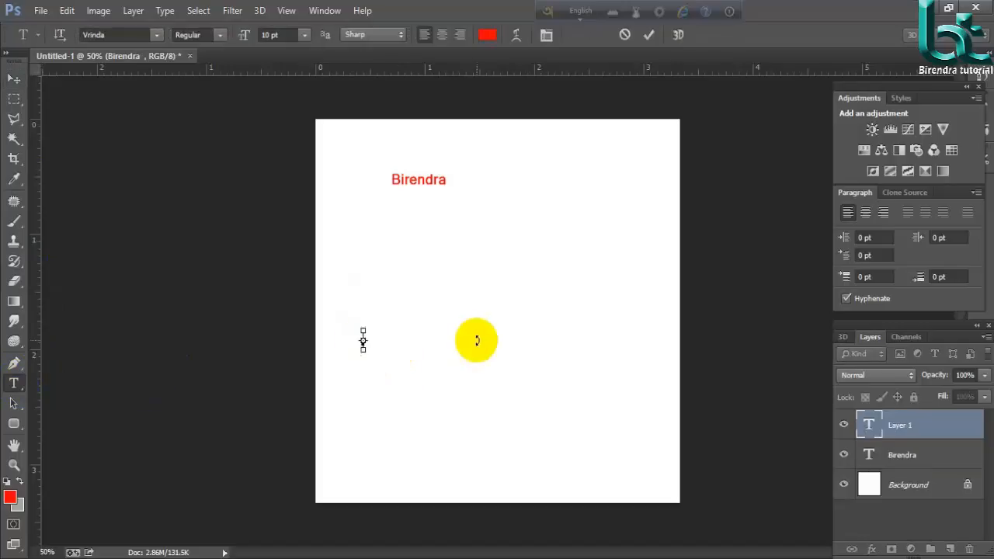
pyautogui.hotkey('ctrl', 'v')
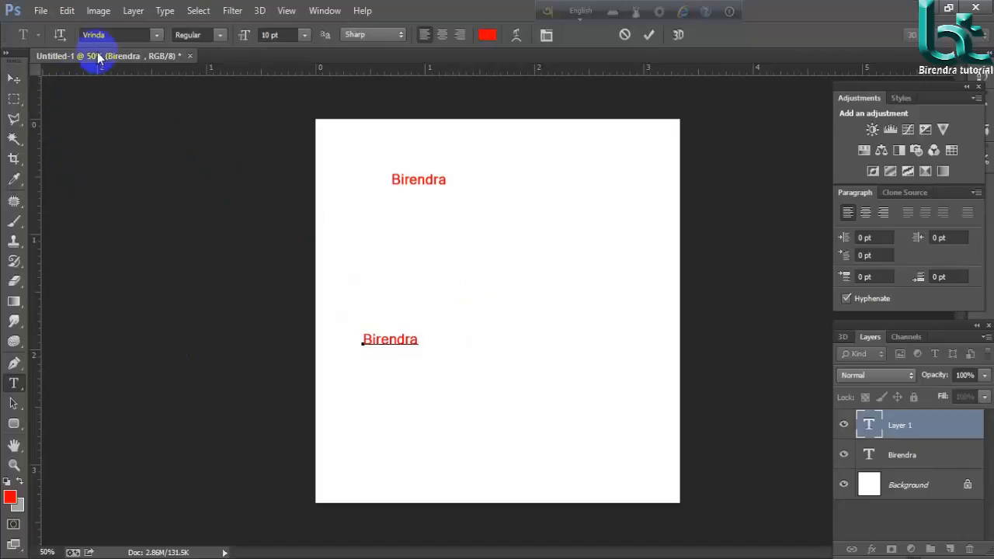
pyautogui.click(67, 11)
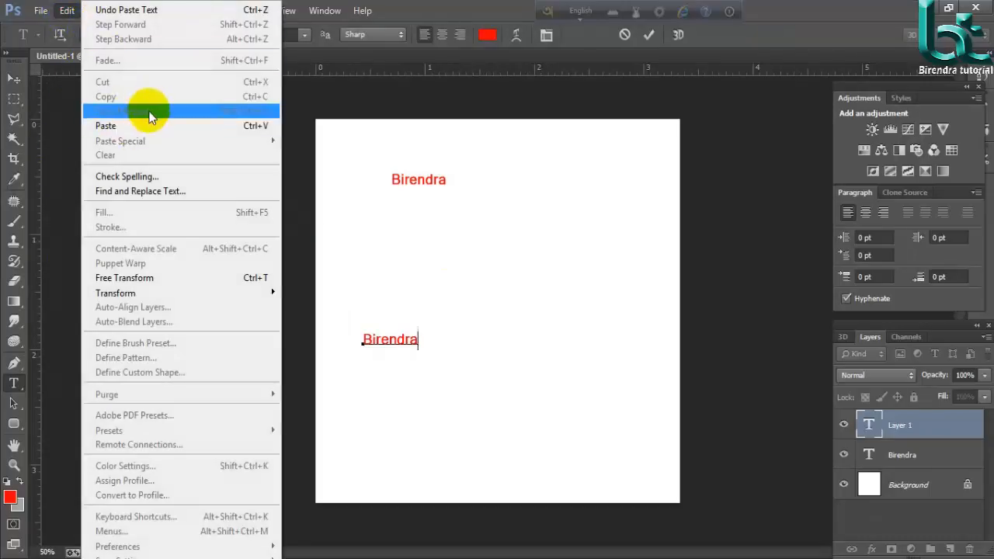
pyautogui.click(758, 105)
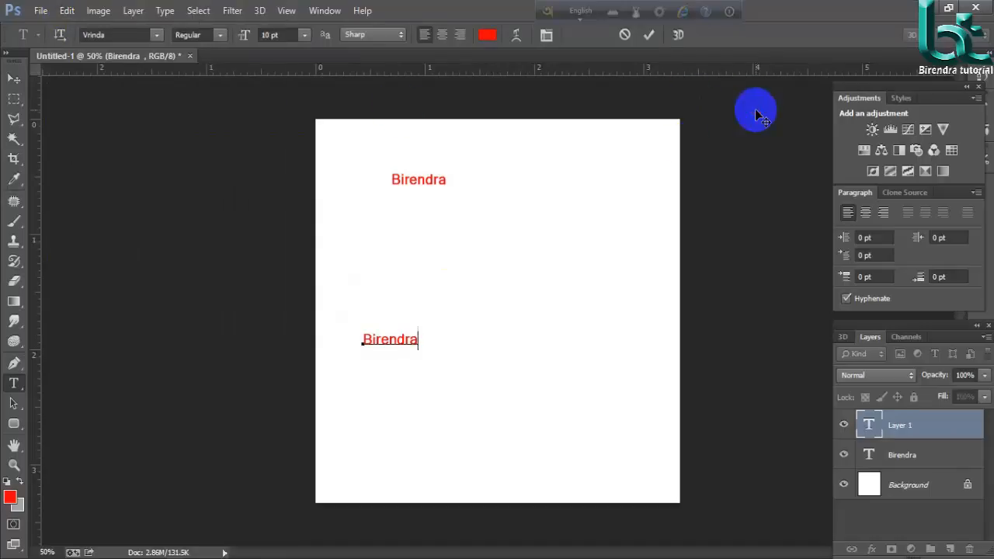
pyautogui.click(13, 79)
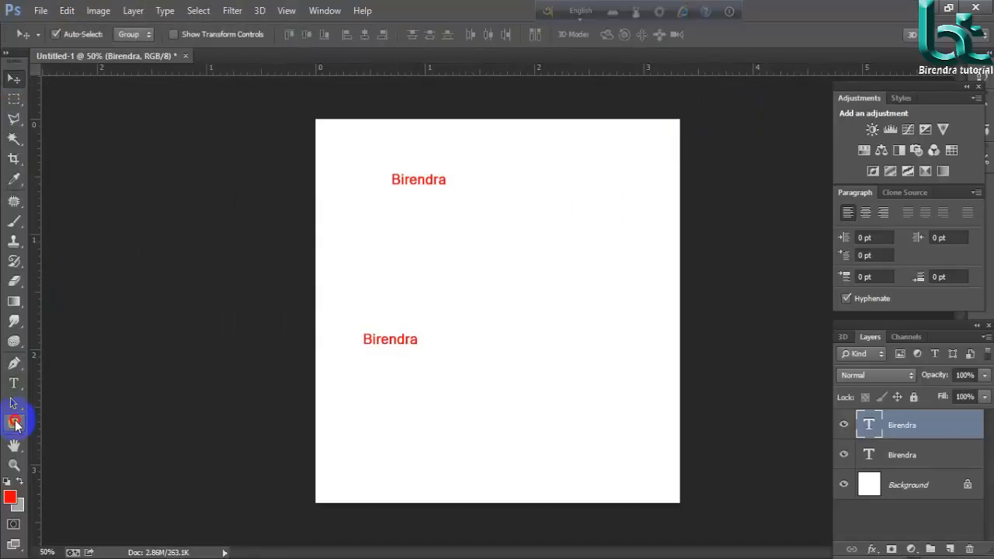
# Draw a red rounded rectangle about 366 × 122 px with a 10 px corner radius between the two text layers
pyautogui.click(14, 423)
pyautogui.moveTo(397, 233); pyautogui.dragTo(531, 279)
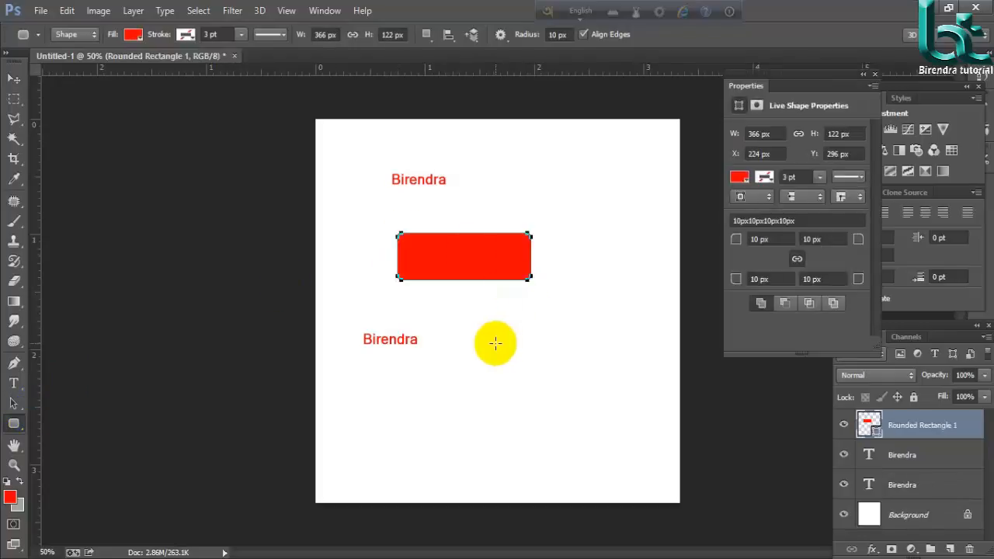
pyautogui.click(14, 78)
# Load the rounded rectangle's outline as a selection and copy that area with Copy Merged
pyautogui.click(67, 10)
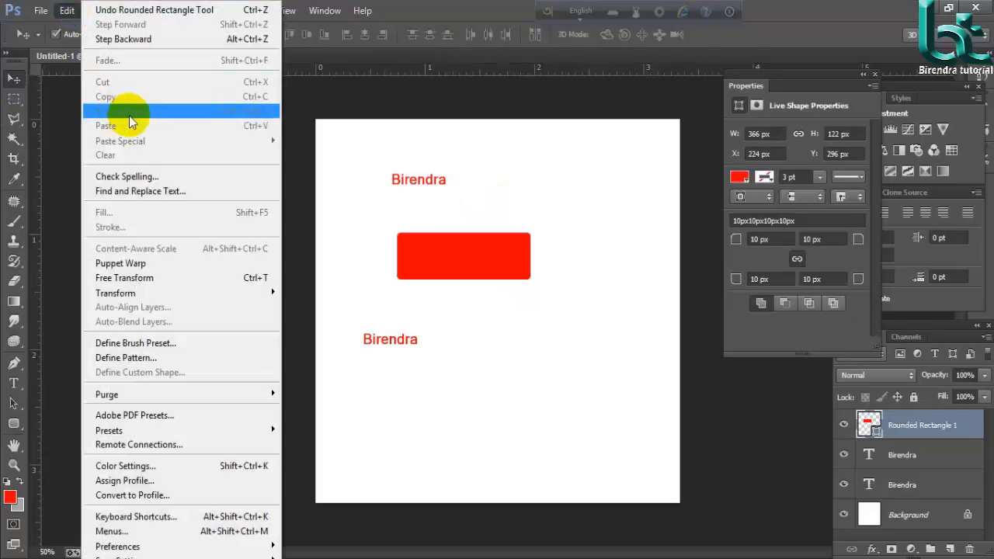
pyautogui.click(591, 261)
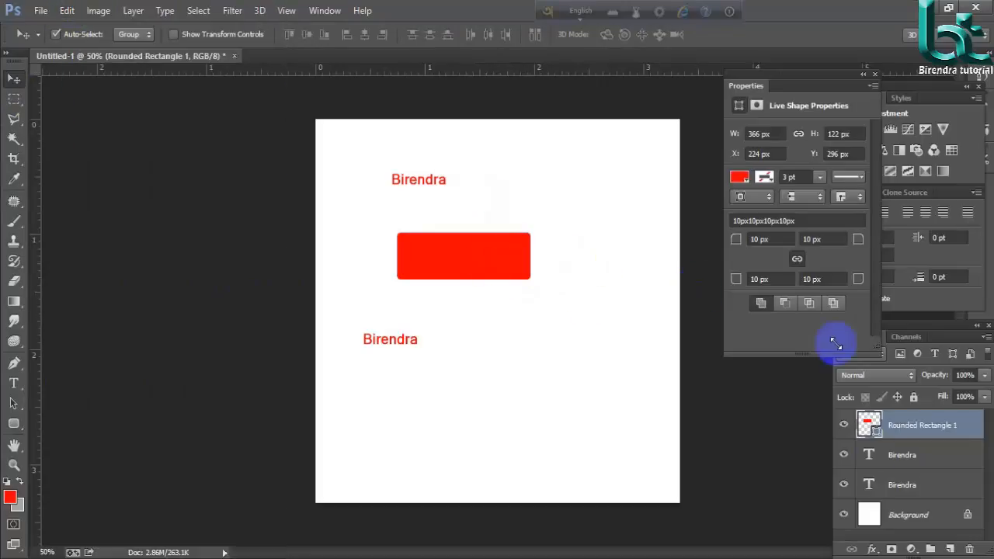
pyautogui.click(872, 428)
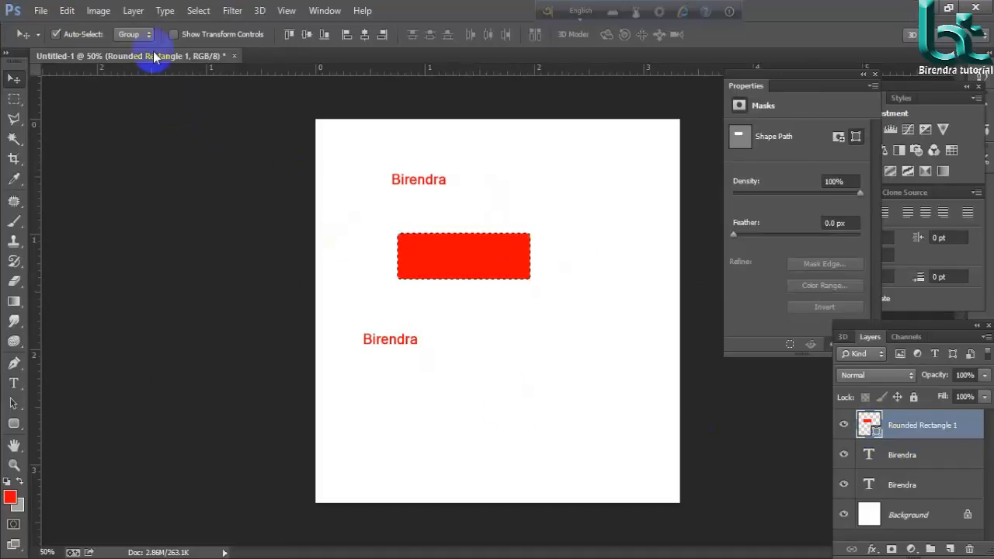
pyautogui.click(67, 10)
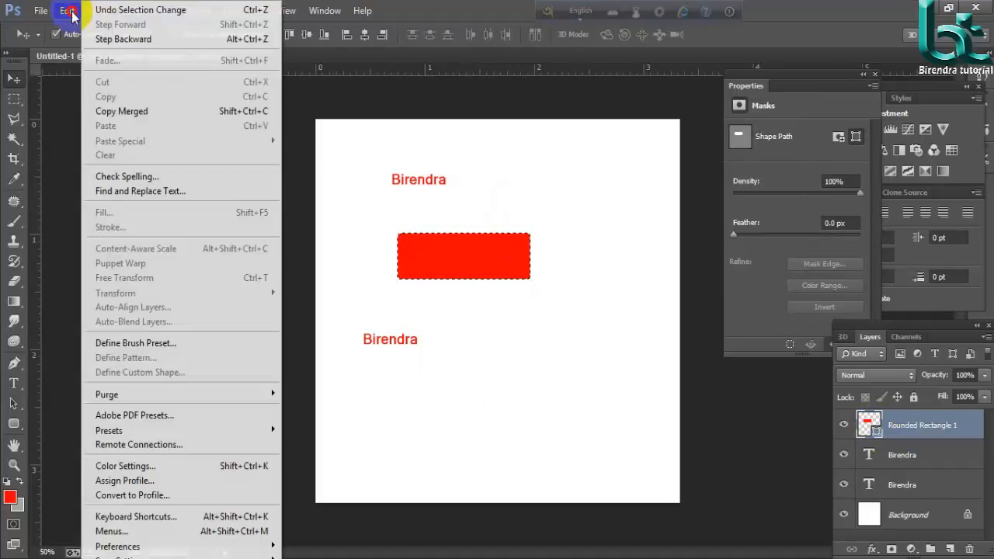
pyautogui.click(103, 85)
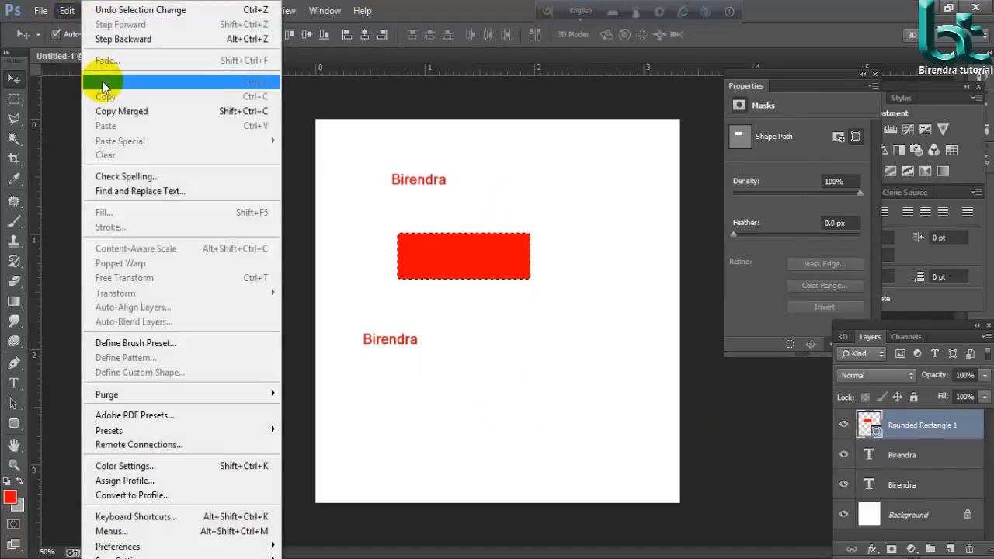
pyautogui.click(132, 111)
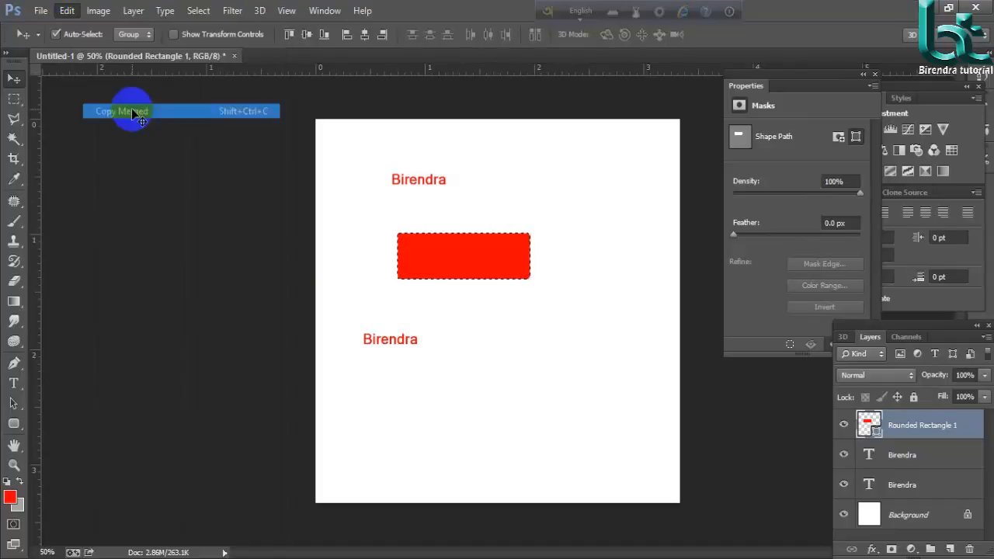
# Deselect, move the rounded rectangle near the canvas centre, and place a pasted copy of it directly below
pyautogui.moveTo(443, 260); pyautogui.dragTo(506, 335)
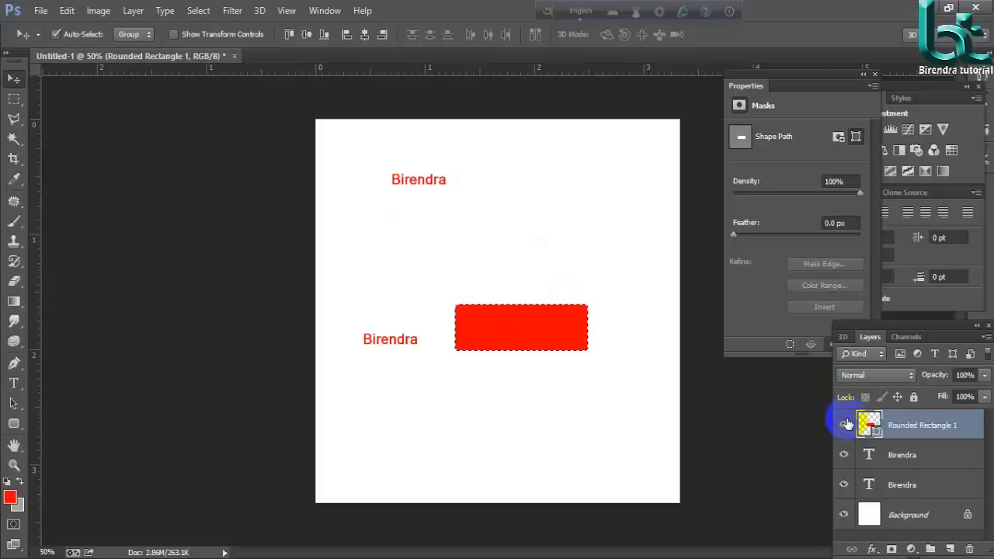
pyautogui.hotkey('ctrl', 'd')
pyautogui.moveTo(555, 338); pyautogui.dragTo(546, 275)
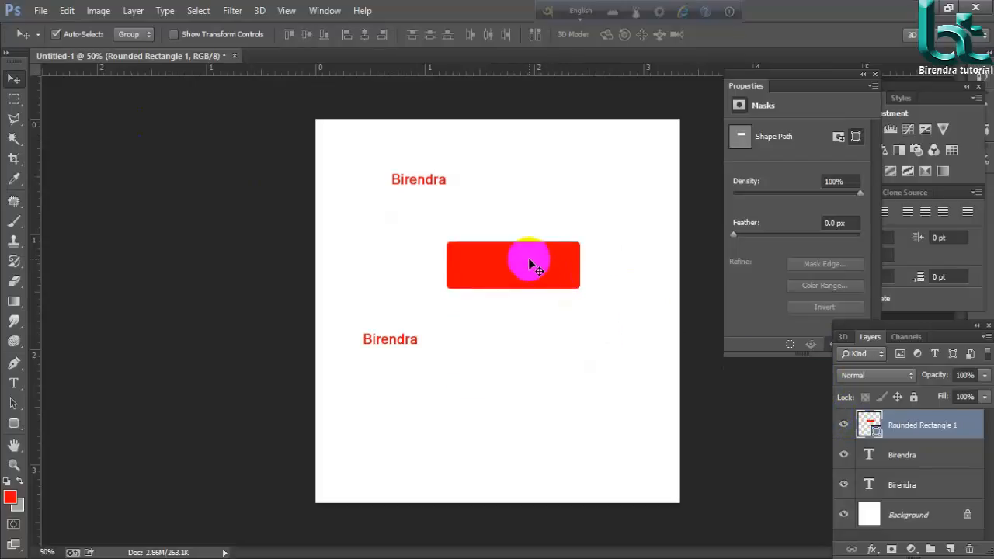
pyautogui.moveTo(530, 264); pyautogui.dragTo(497, 330)
pyautogui.click(441, 284)
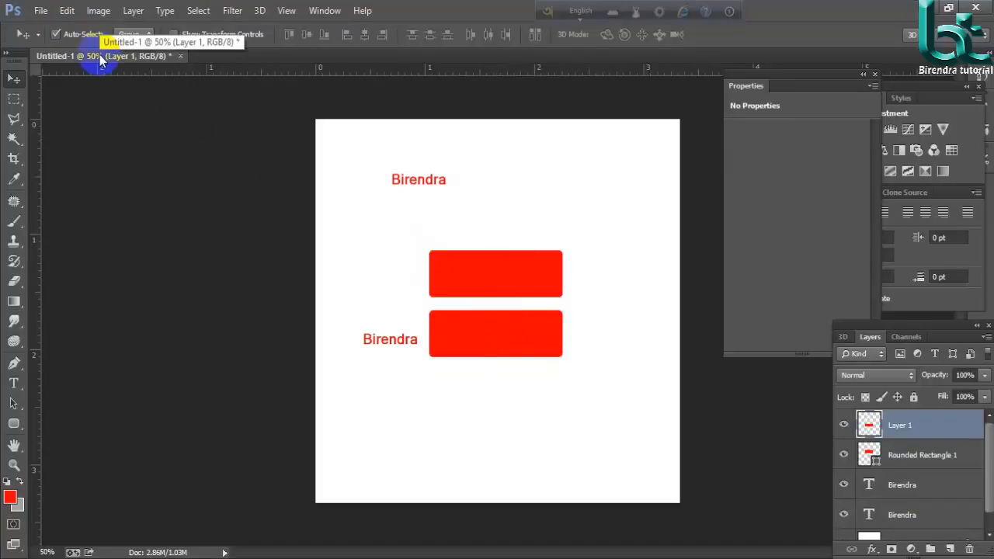
pyautogui.click(66, 10)
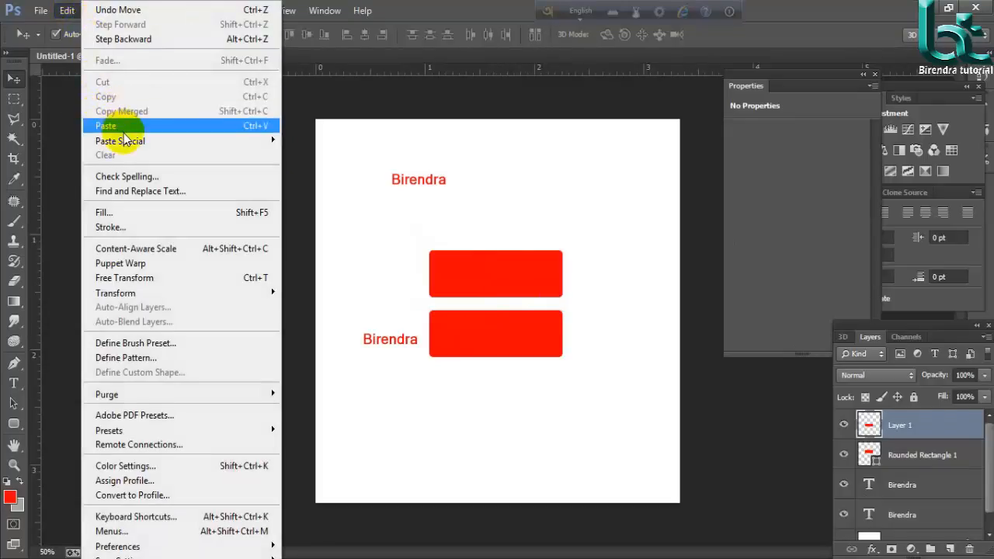
pyautogui.moveTo(130, 145)
pyautogui.moveTo(132, 141)
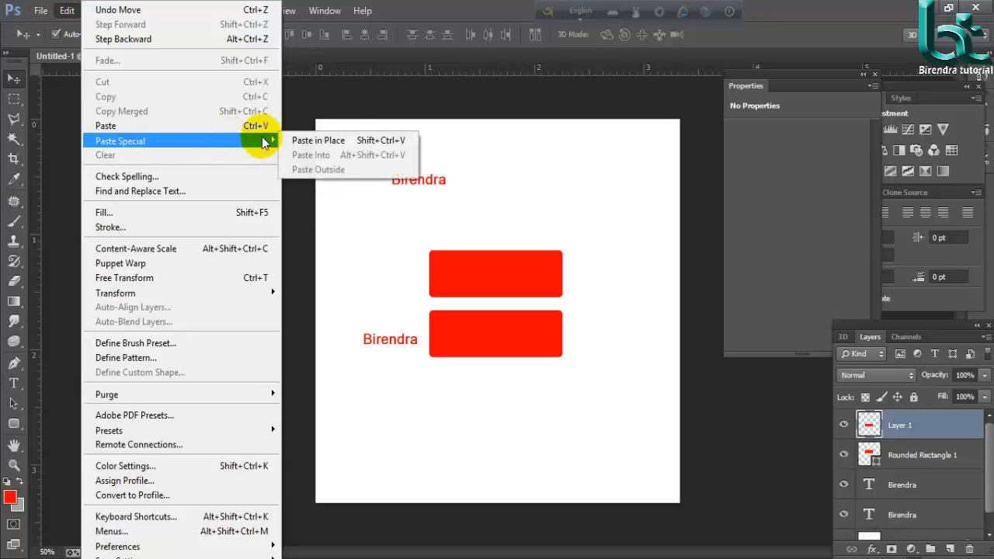
pyautogui.click(421, 106)
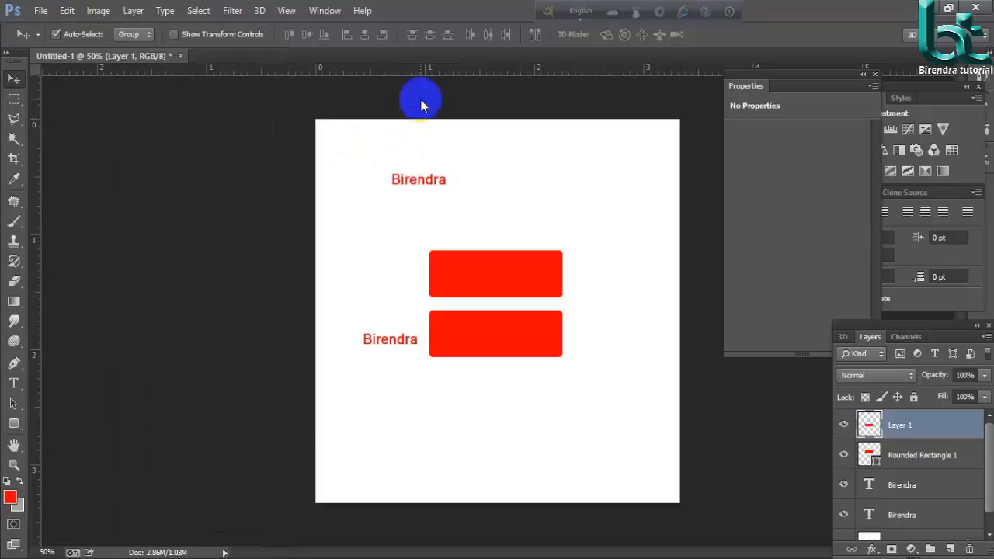